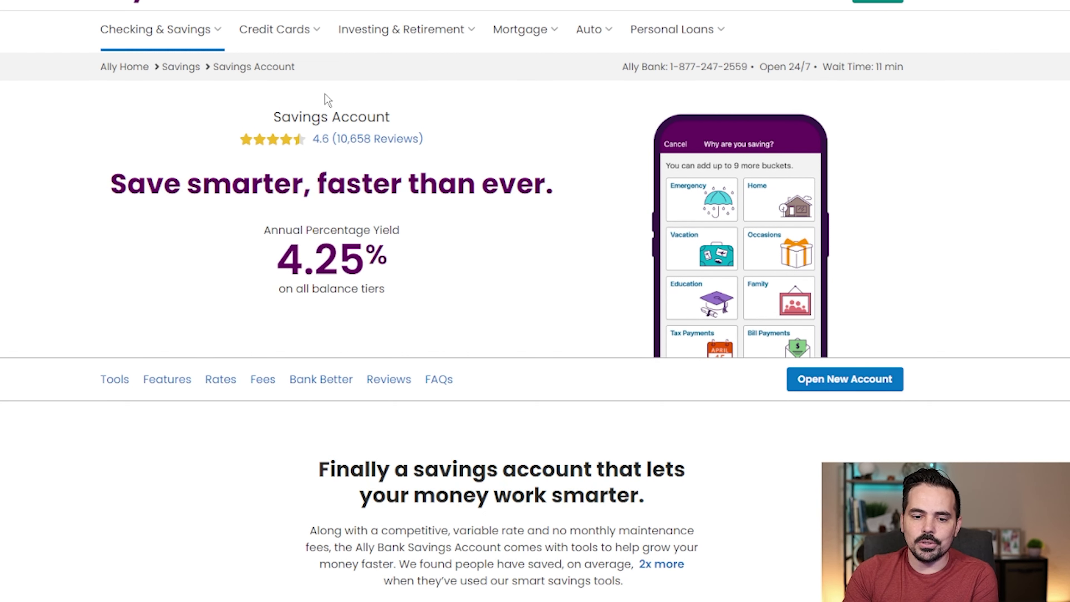
Start a new savings account application and identify the applicant as not being an existing Ally Bank customer
left_click_drag(282, 117, 421, 120)
left_click(215, 233)
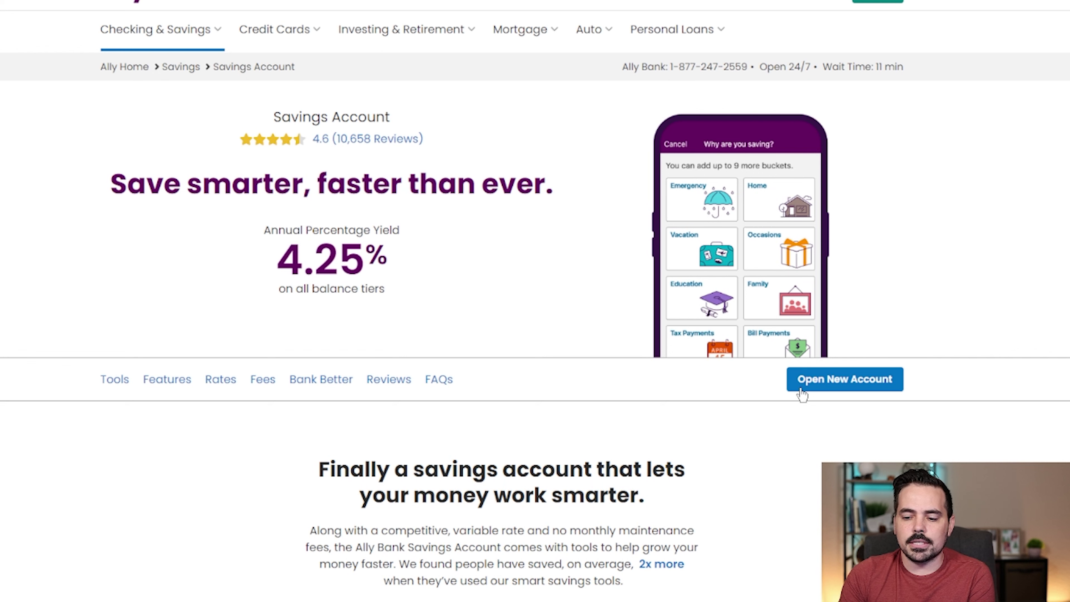
left_click(836, 383)
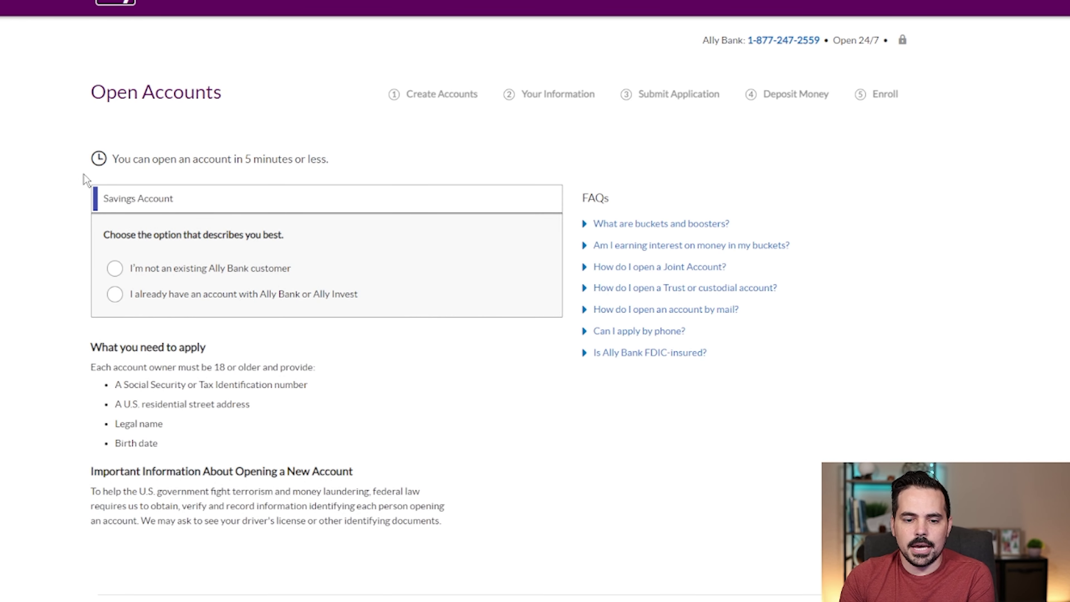
left_click_drag(107, 163, 342, 162)
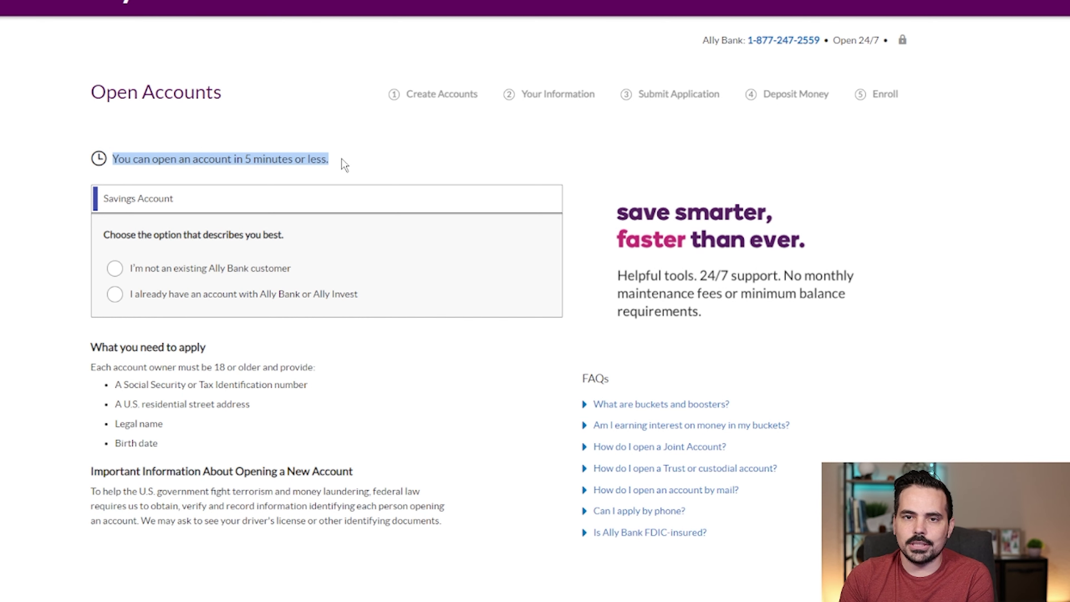
left_click(128, 228)
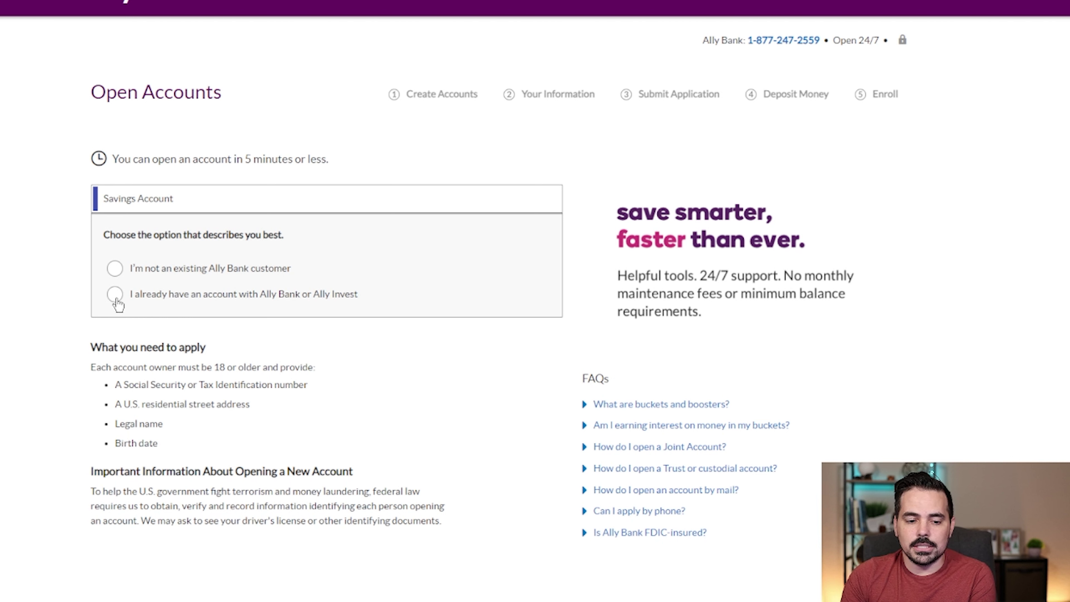
left_click(115, 270)
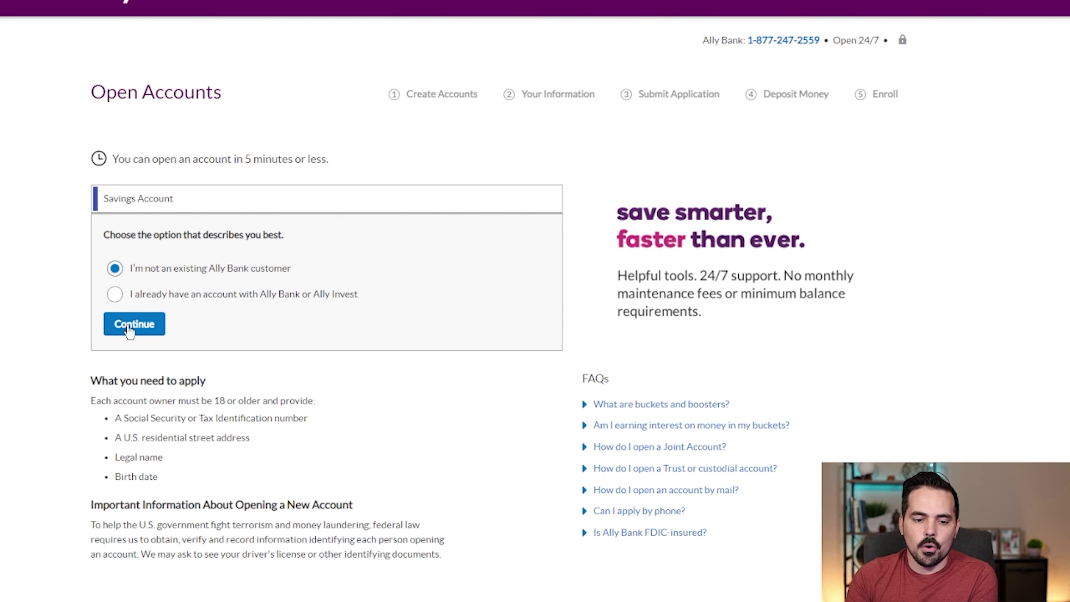
Review the list of information each account owner must provide to apply
left_click_drag(92, 367, 219, 379)
left_click_drag(83, 407, 309, 402)
left_click_drag(115, 418, 209, 424)
left_click_drag(115, 437, 257, 452)
left_click_drag(119, 457, 182, 463)
left_click_drag(114, 476, 168, 476)
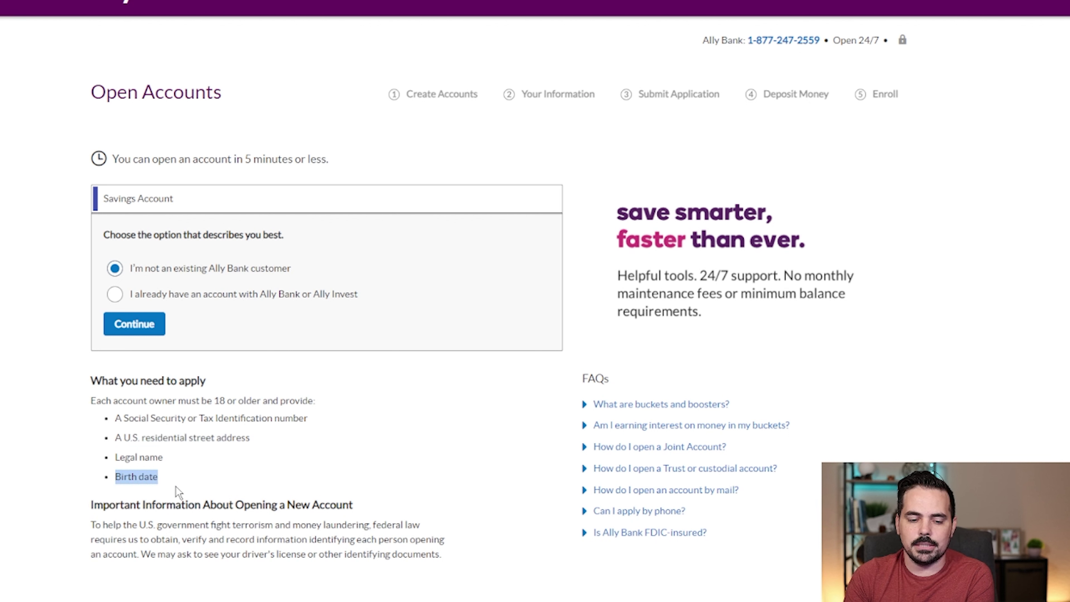
left_click(79, 365)
Continue the application and add an individual savings account with a $0.00 opening deposit
left_click(133, 324)
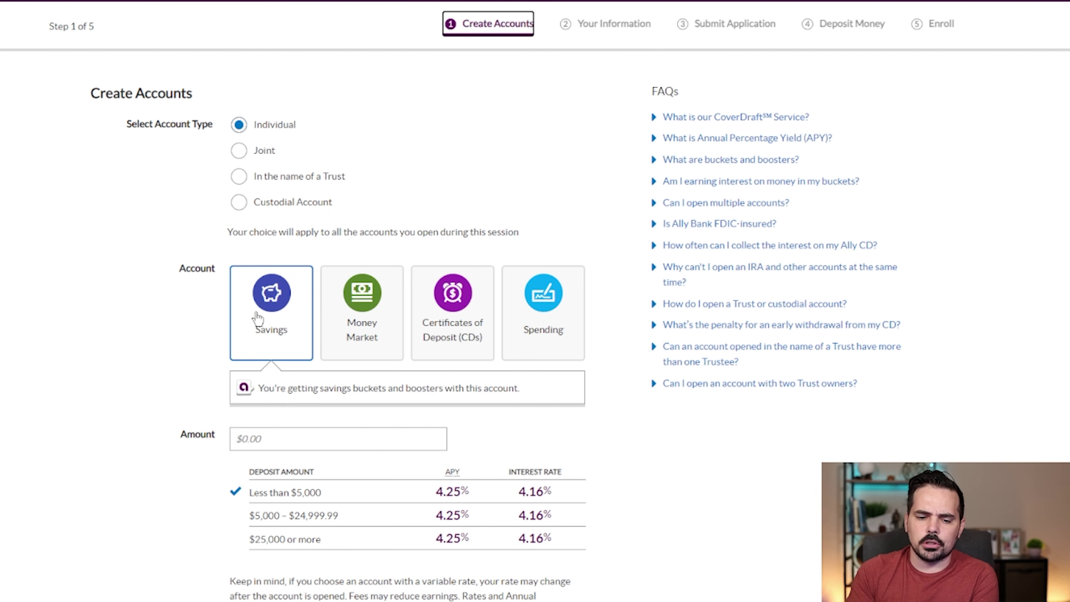
scroll(165, 336, "down", 1)
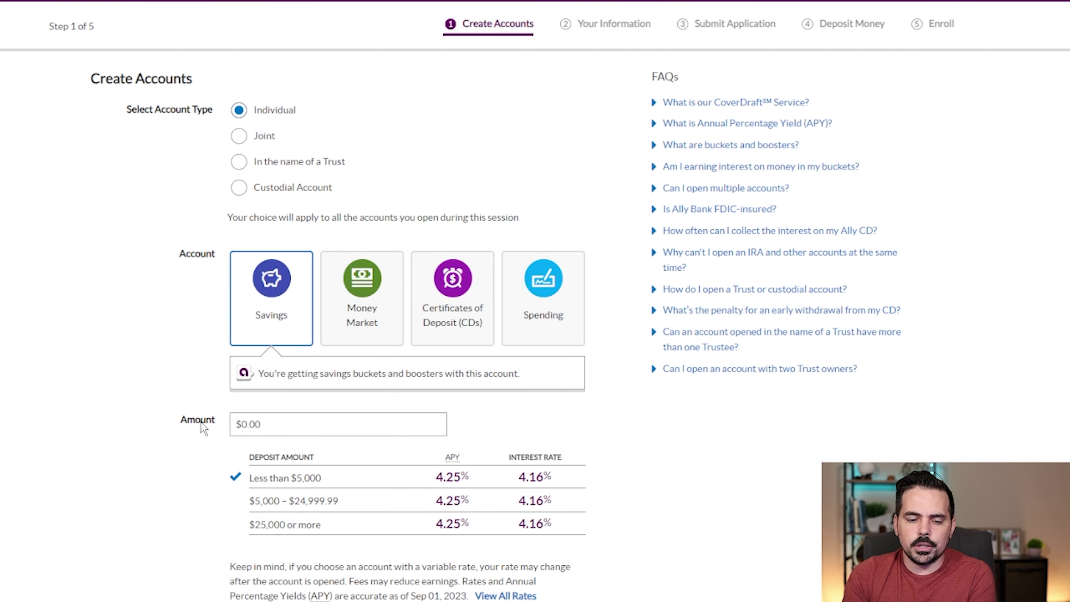
left_click_drag(184, 420, 222, 423)
left_click(255, 423)
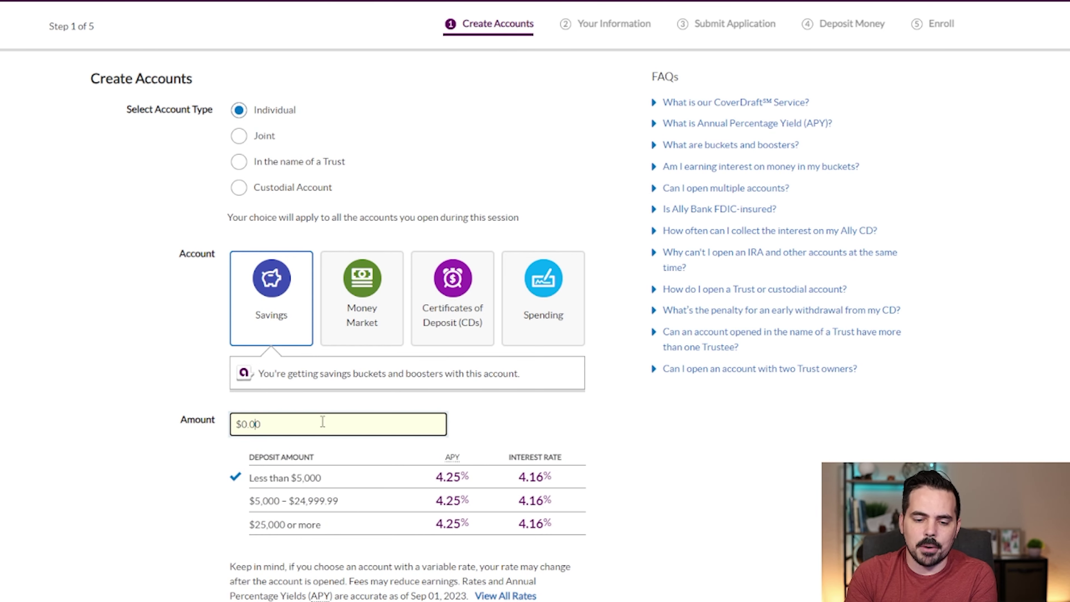
left_click(288, 423)
scroll(169, 398, "down", 5)
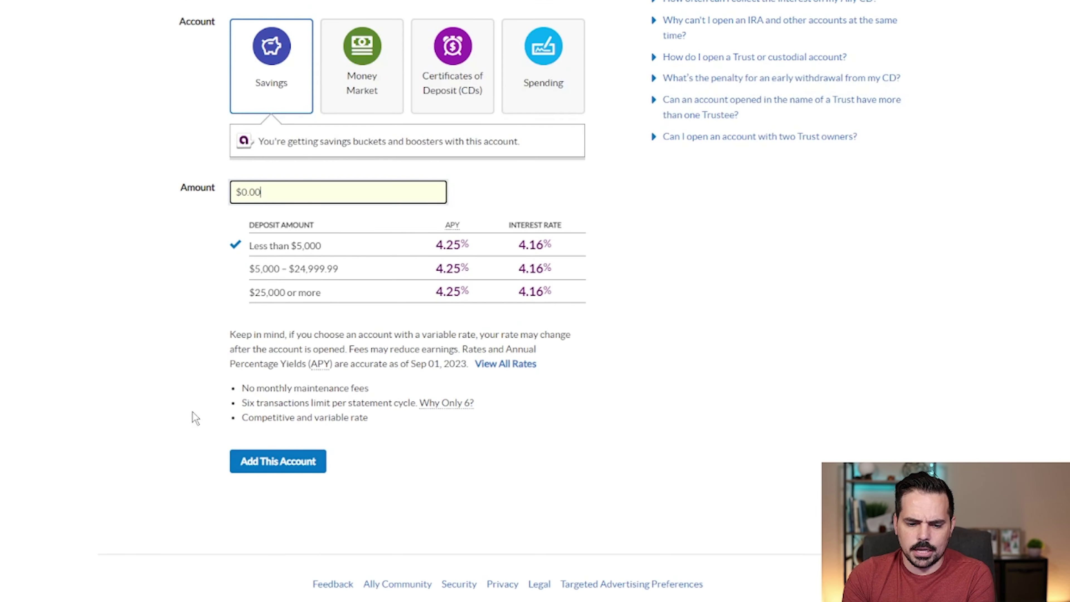
left_click(285, 462)
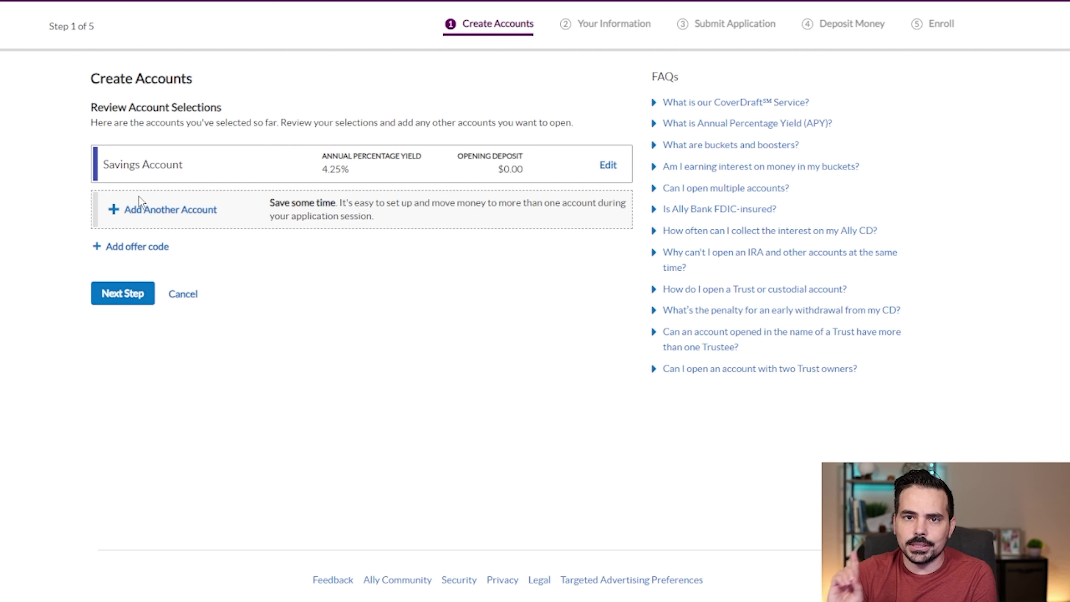
Add a second savings account to the application without entering an opening deposit amount
left_click(165, 210)
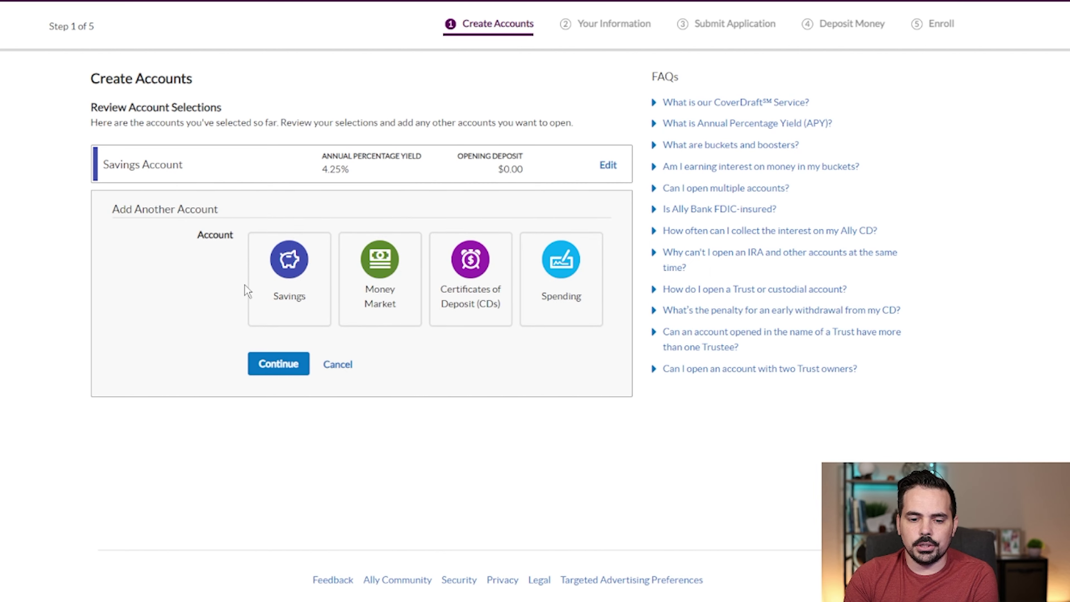
left_click(286, 291)
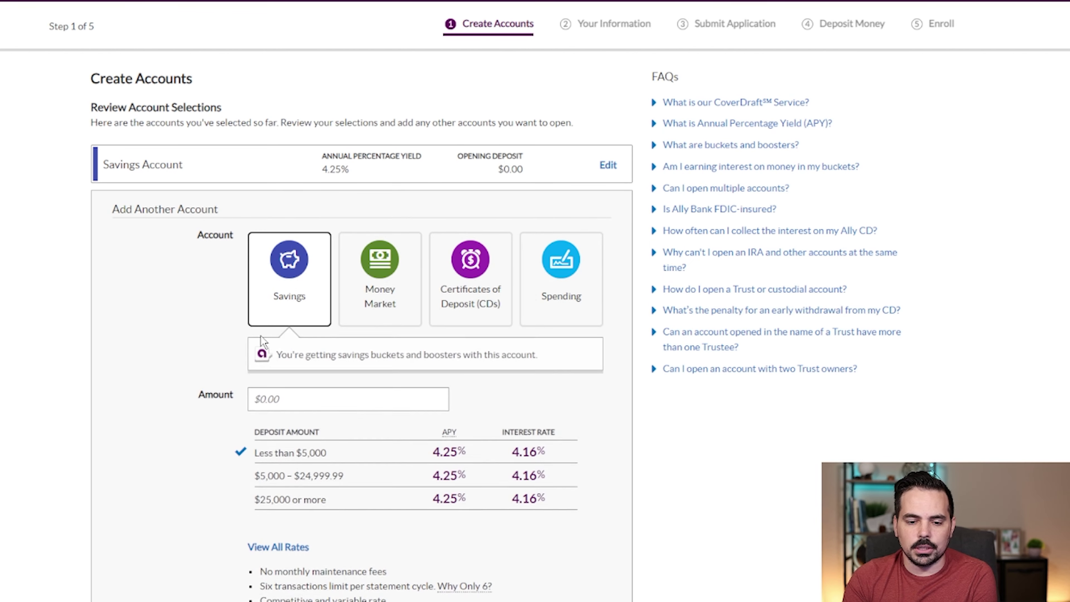
scroll(327, 412, "down", 5)
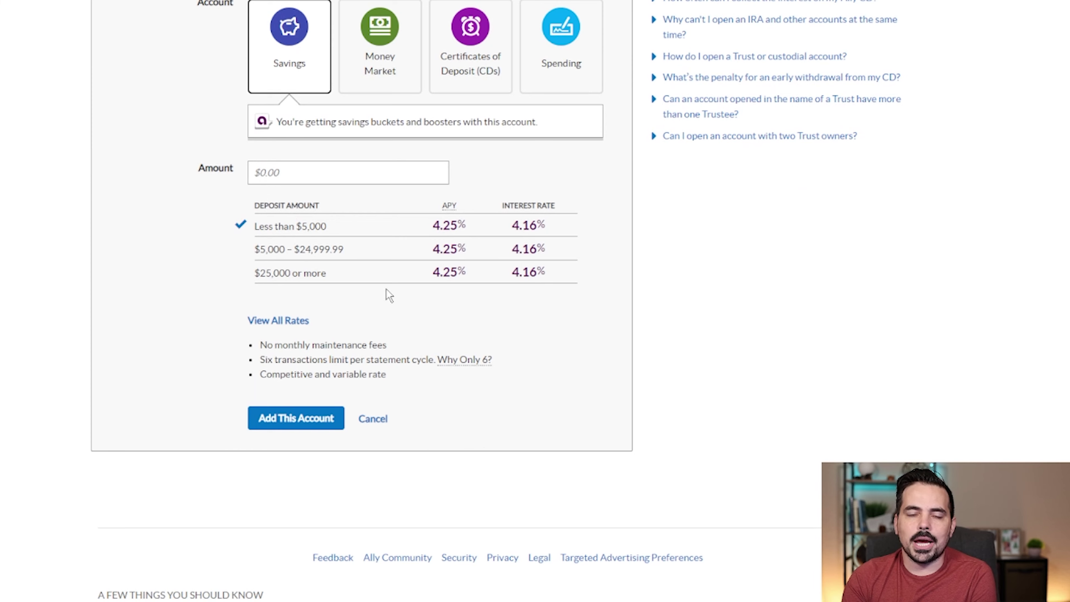
left_click(290, 427)
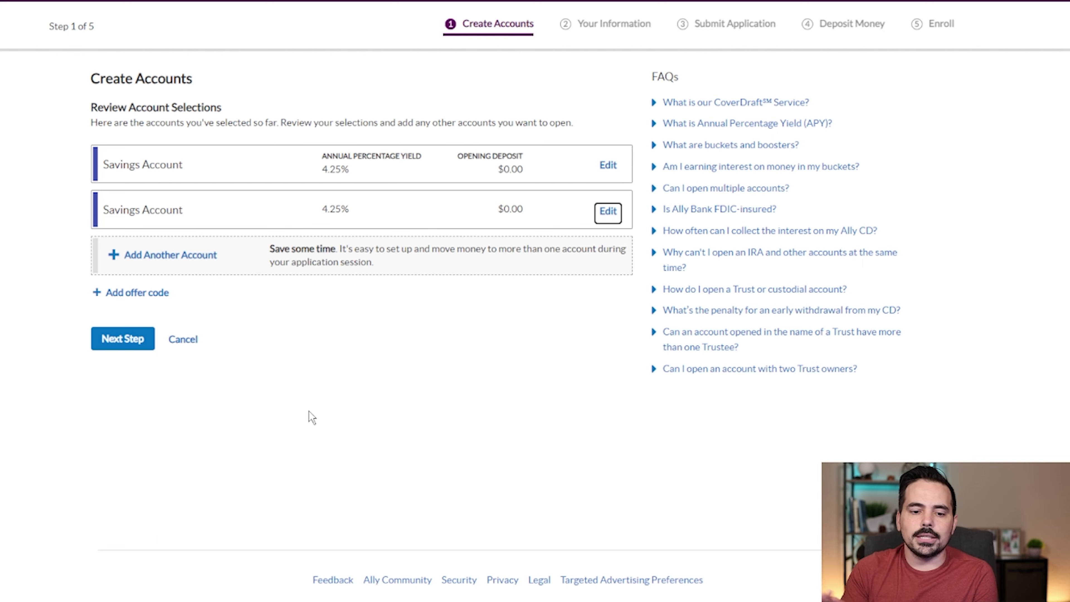
left_click(384, 302)
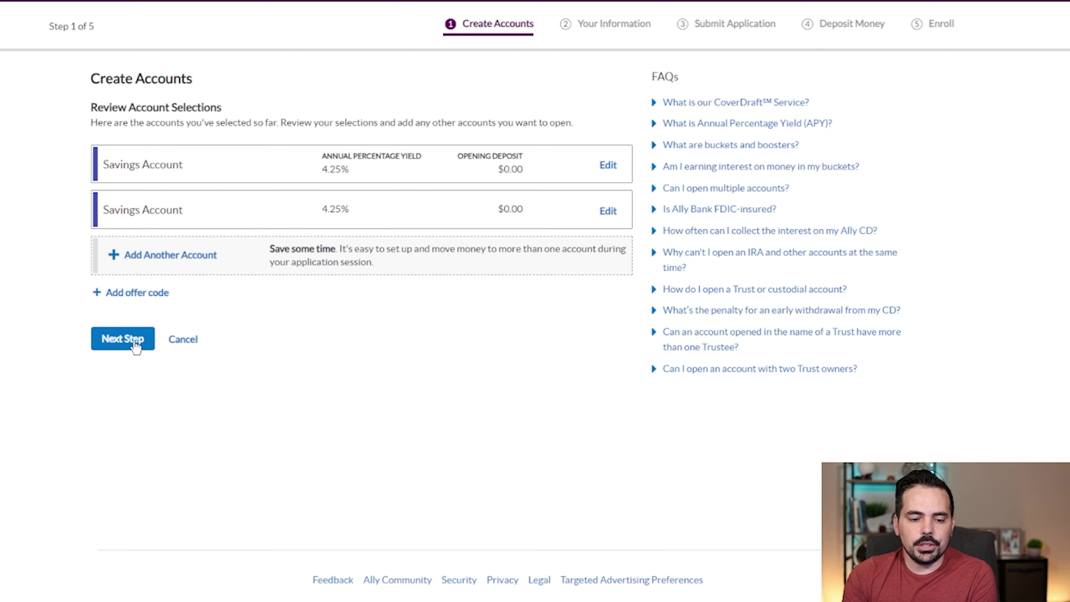
Proceed with the selected accounts and confirm being a U.S. citizen or currently residing in the U.S
left_click(120, 340)
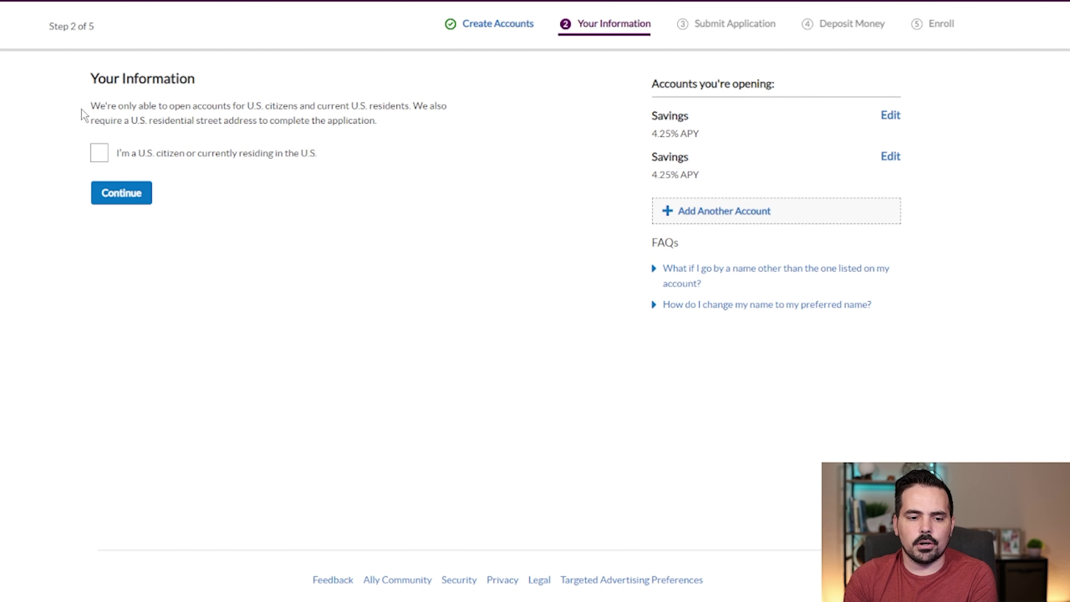
left_click_drag(87, 107, 411, 115)
left_click(153, 118)
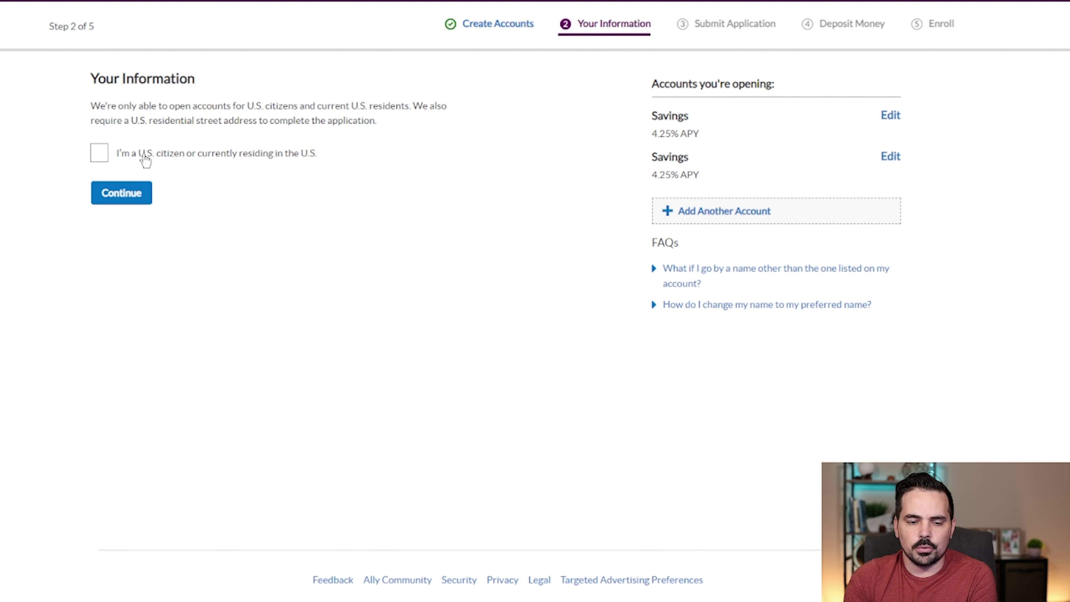
left_click(102, 157)
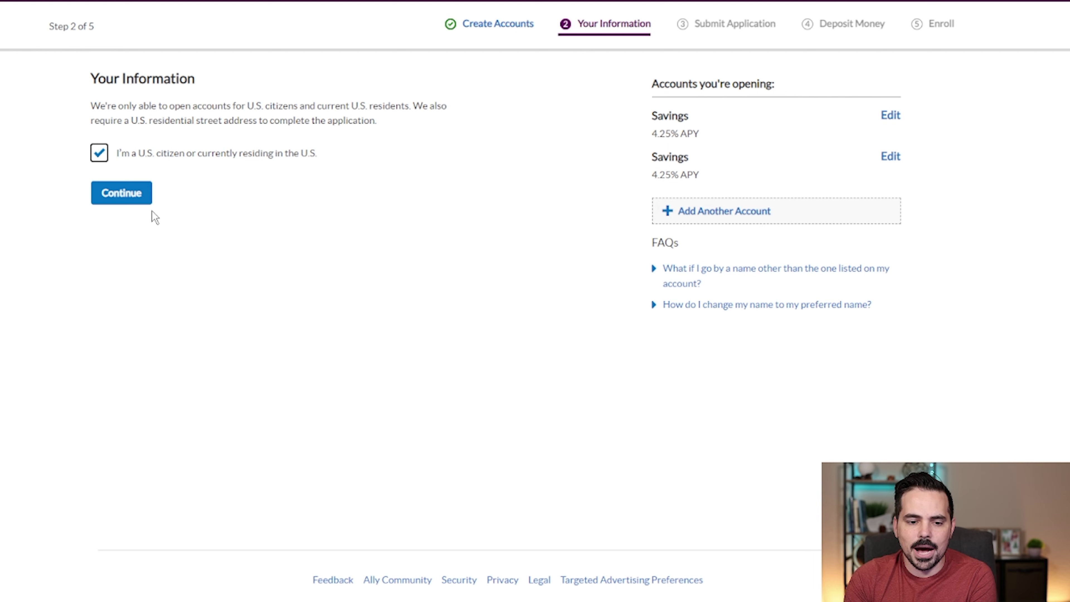
left_click(133, 200)
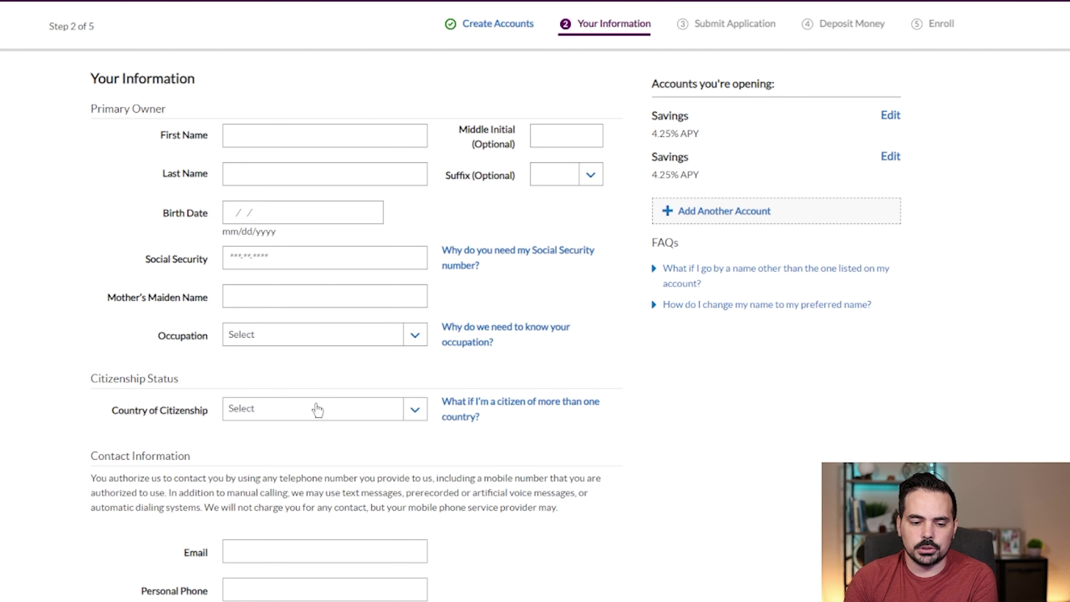
Go through the primary owner's personal, contact and address fields, and proceed with the owner details to application submission
scroll(374, 400, "down", 5)
scroll(396, 322, "down", 5)
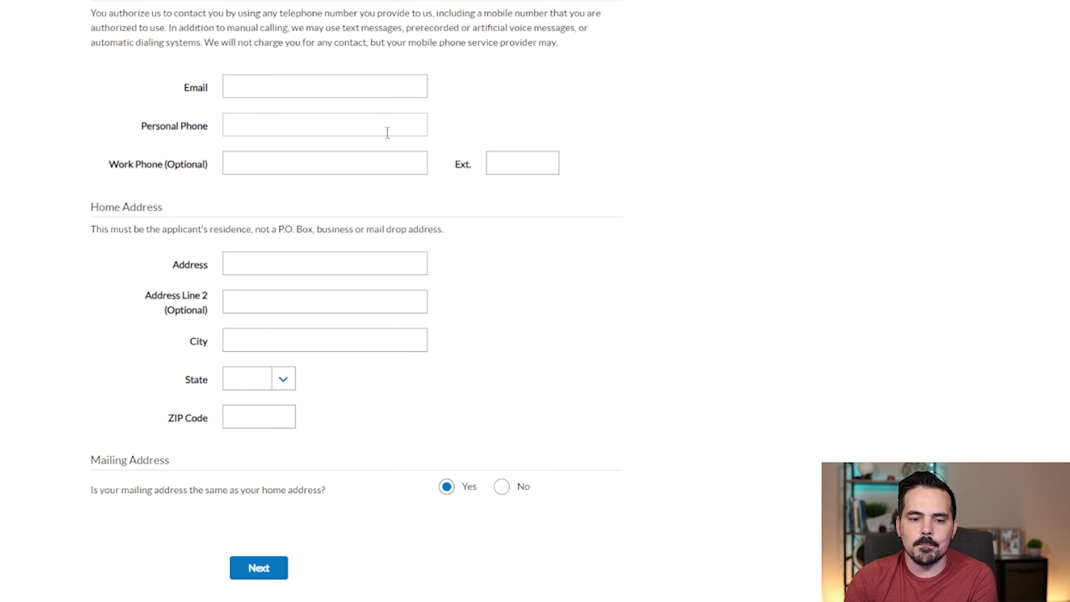
scroll(326, 152, "down", 3)
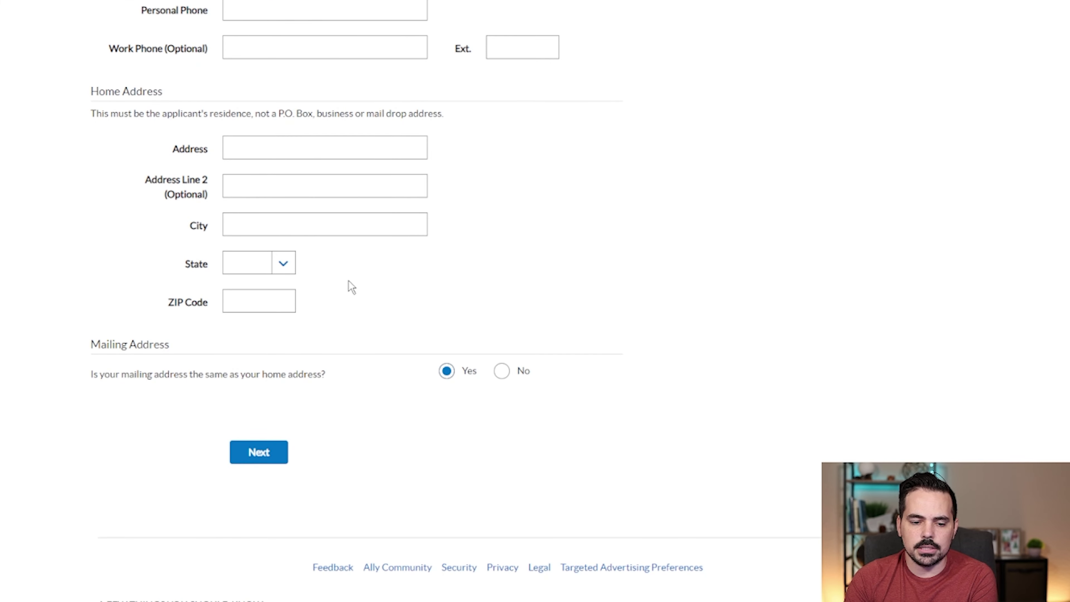
scroll(366, 324, "down", 5)
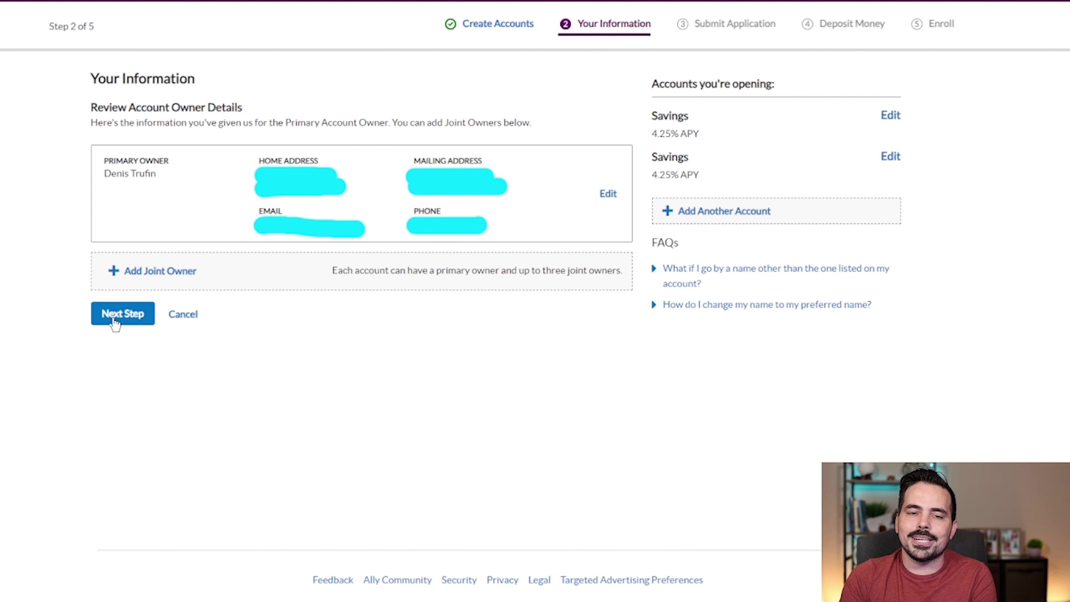
left_click(114, 323)
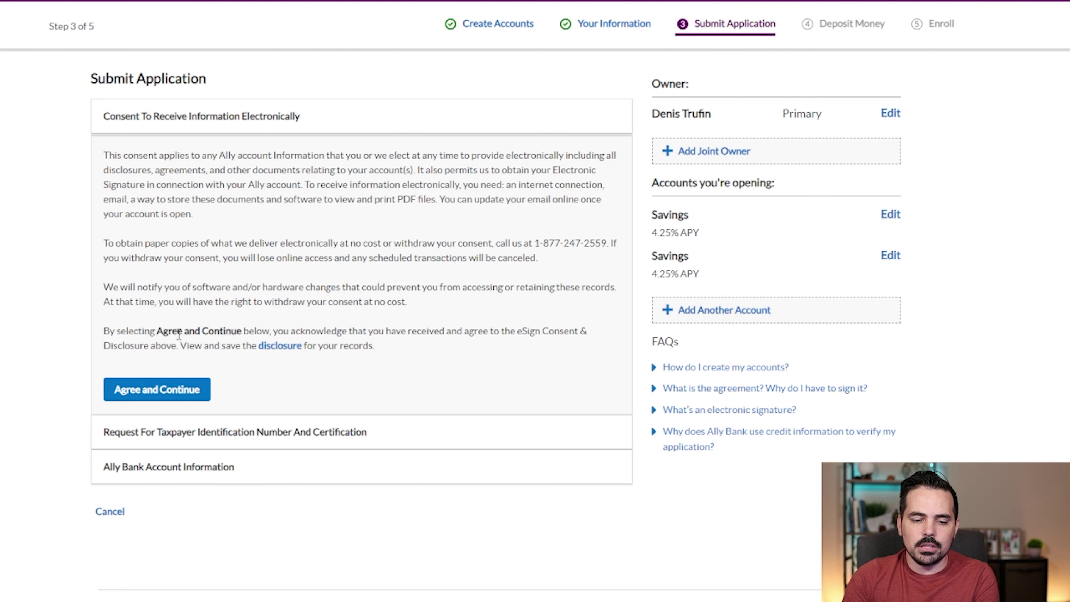
Agree to receive information electronically and certify the taxpayer identification with backup withholding answered No
left_click(176, 391)
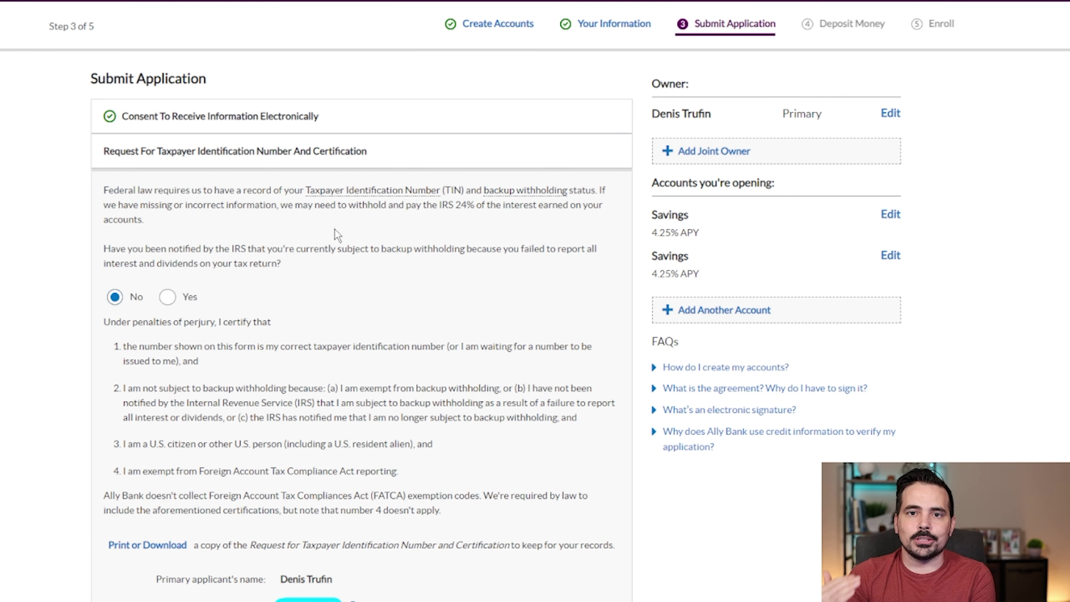
scroll(334, 228, "down", 5)
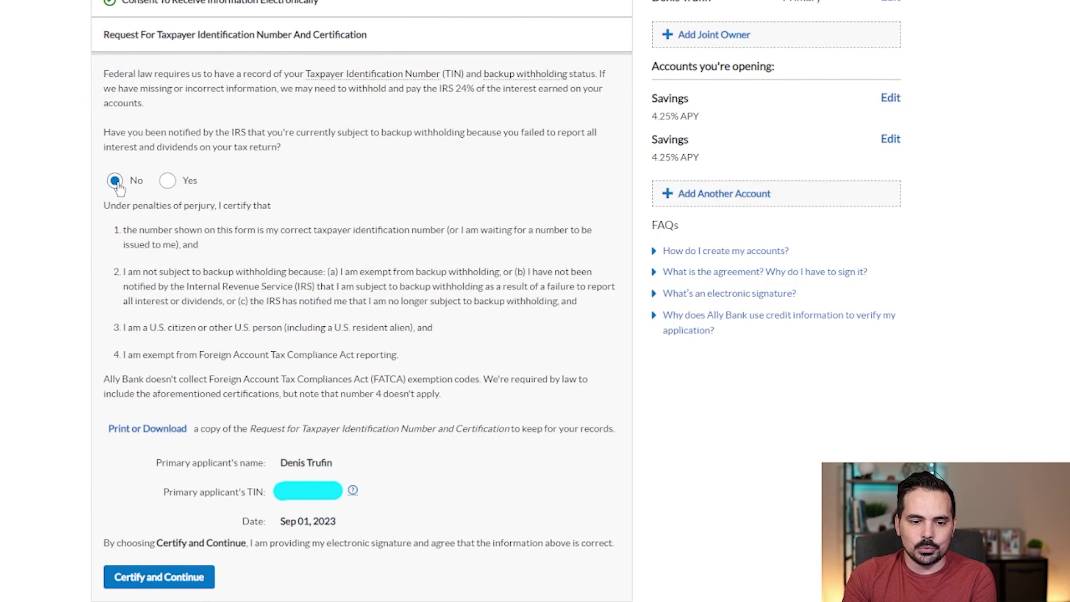
scroll(289, 255, "down", 3)
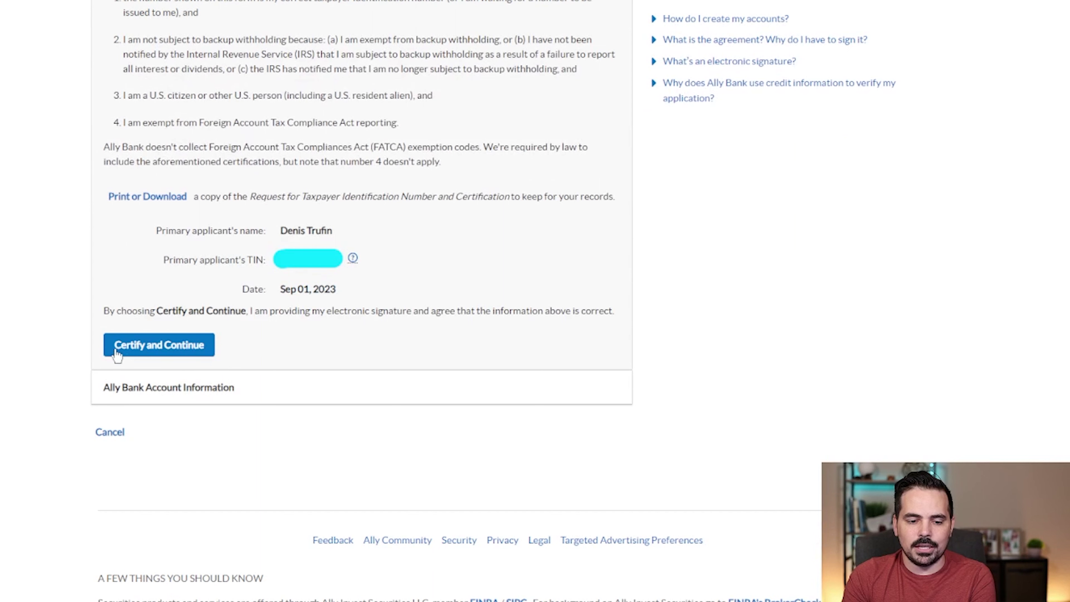
left_click(164, 347)
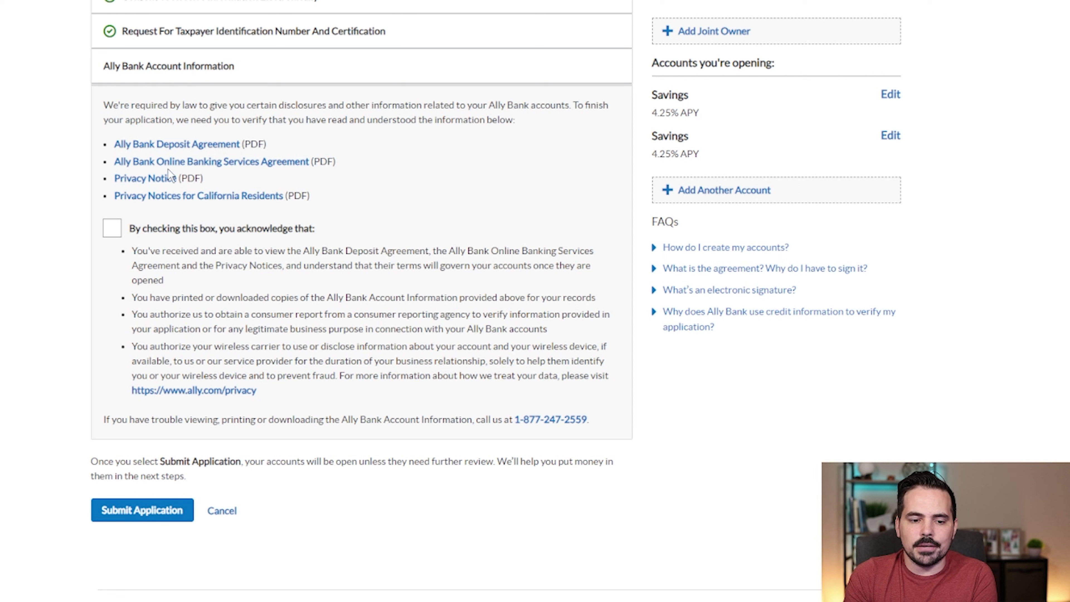
Acknowledge the Ally Bank account agreements and privacy notices, and submit the application
left_click(111, 230)
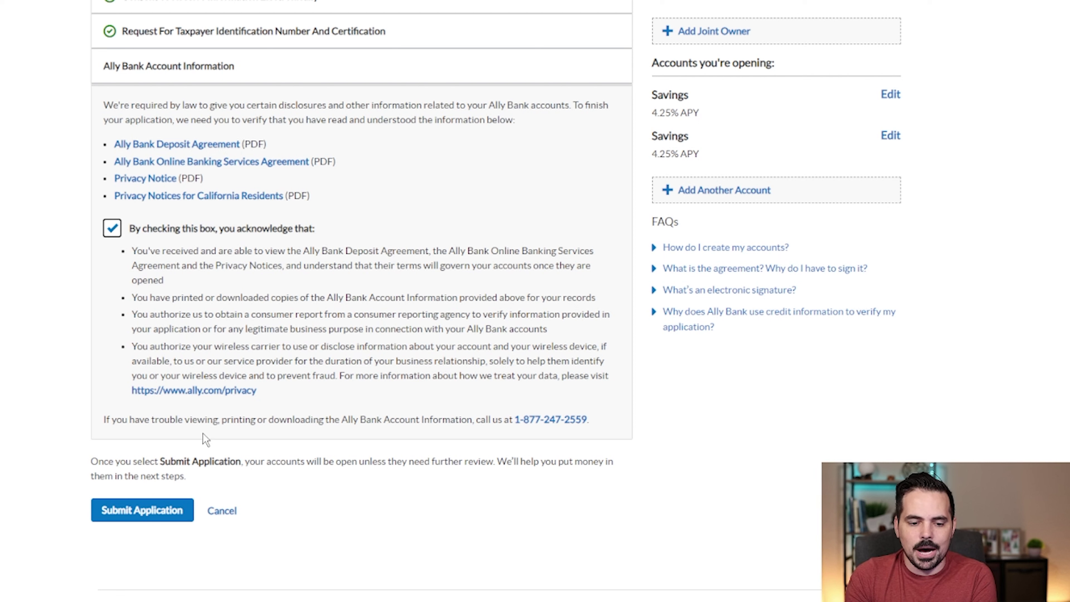
left_click(142, 510)
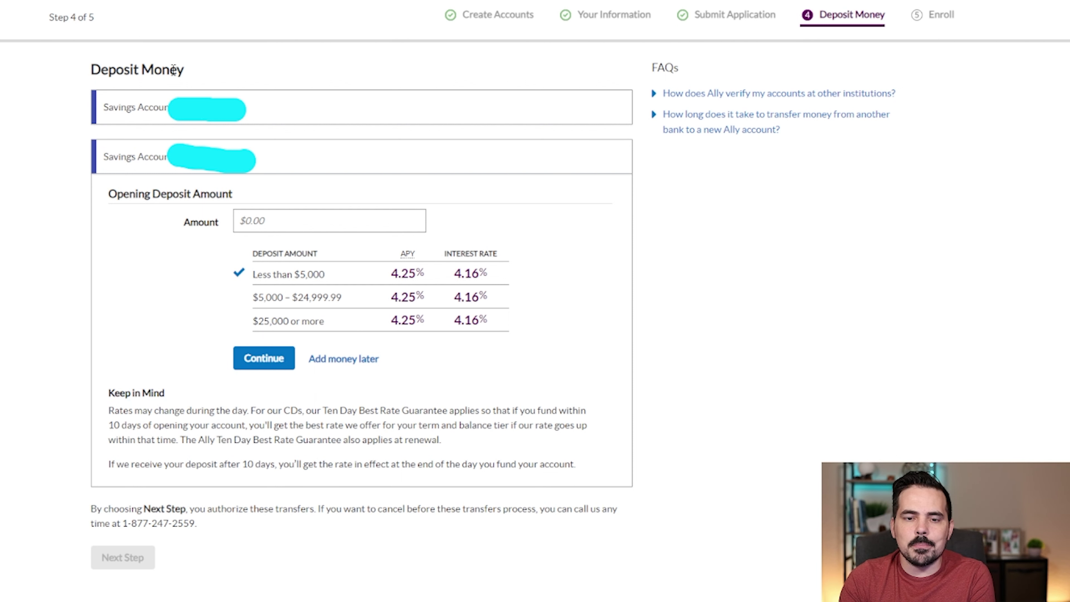
Pass the opening deposit stage without funding, and submit the online banking enrollment with Online Only statements and notices
left_click(277, 218)
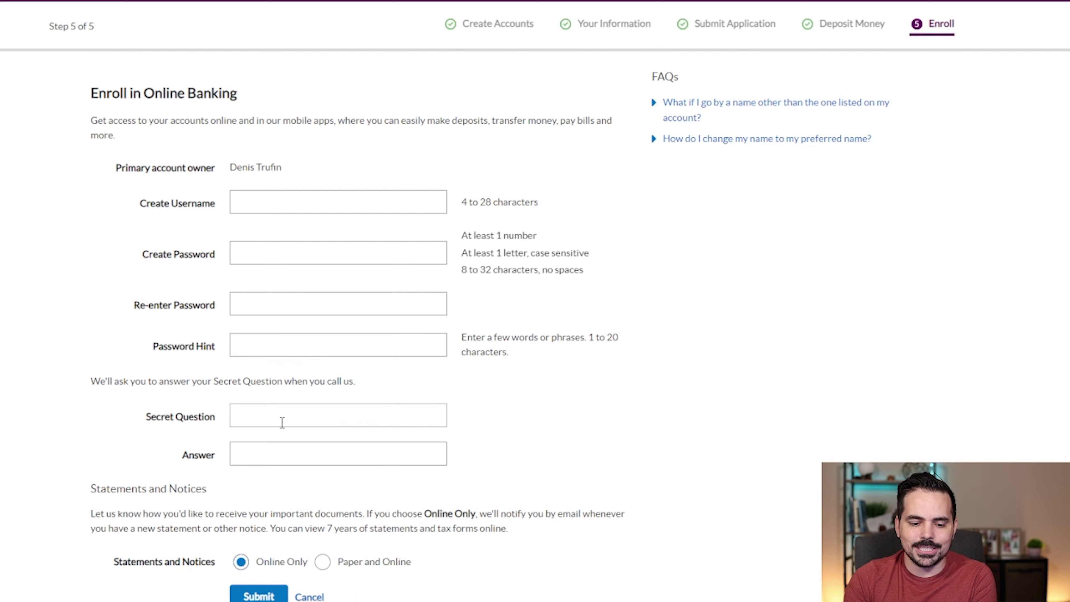
scroll(327, 437, "down", 3)
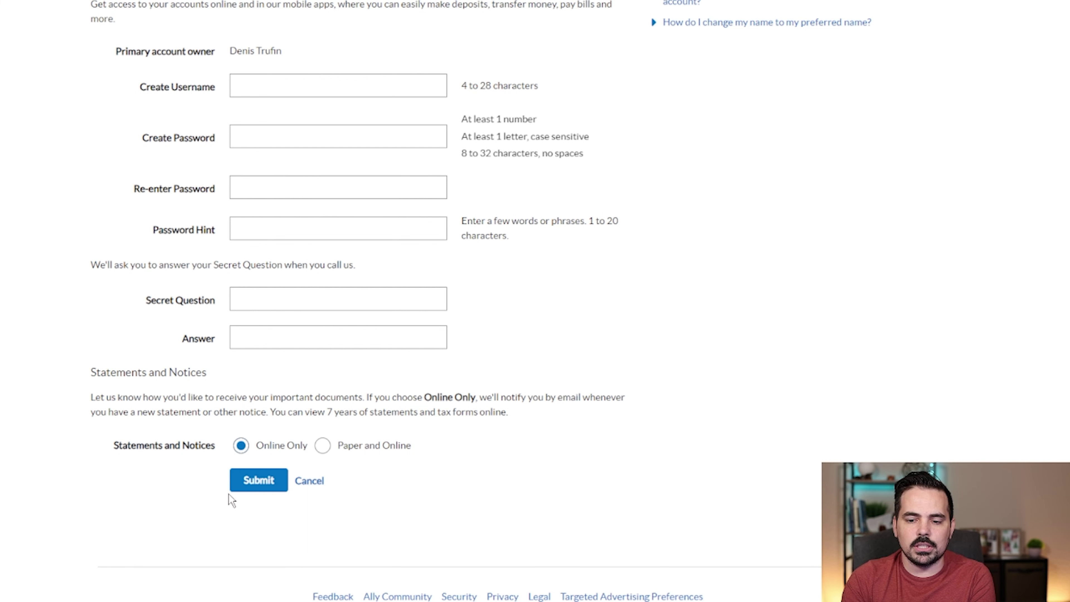
left_click(250, 479)
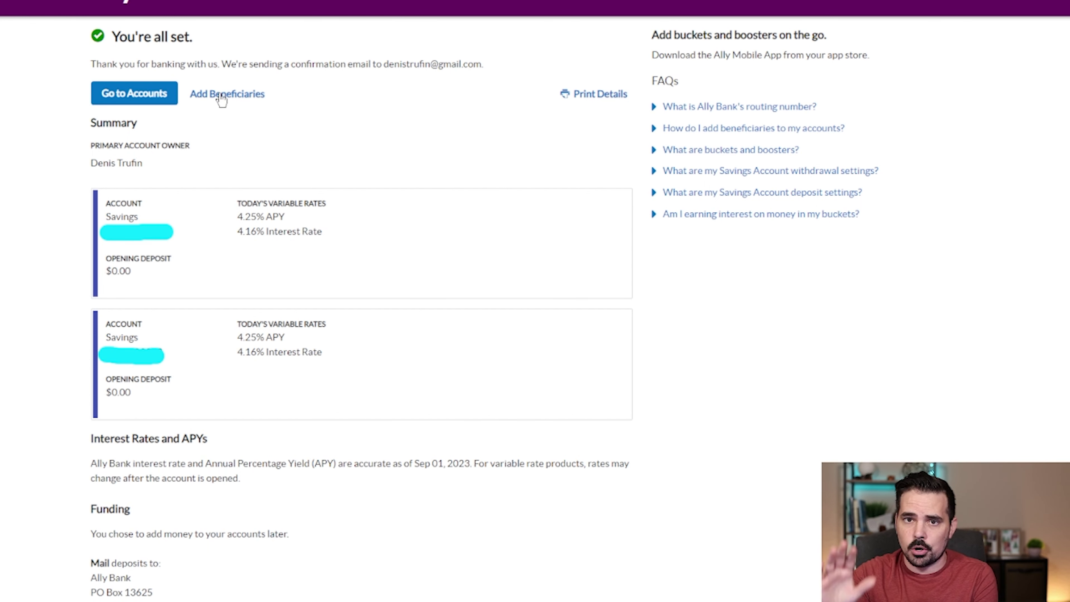
Add a phone number for security codes, and accept the electronic consent and the Online Banking Services Agreement
left_click(125, 94)
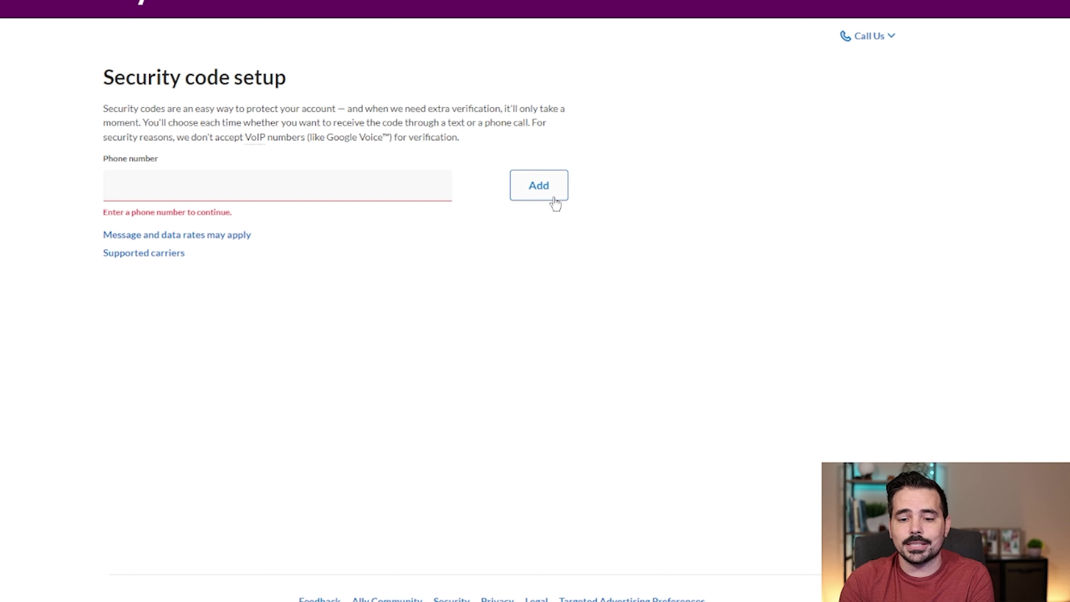
left_click(541, 196)
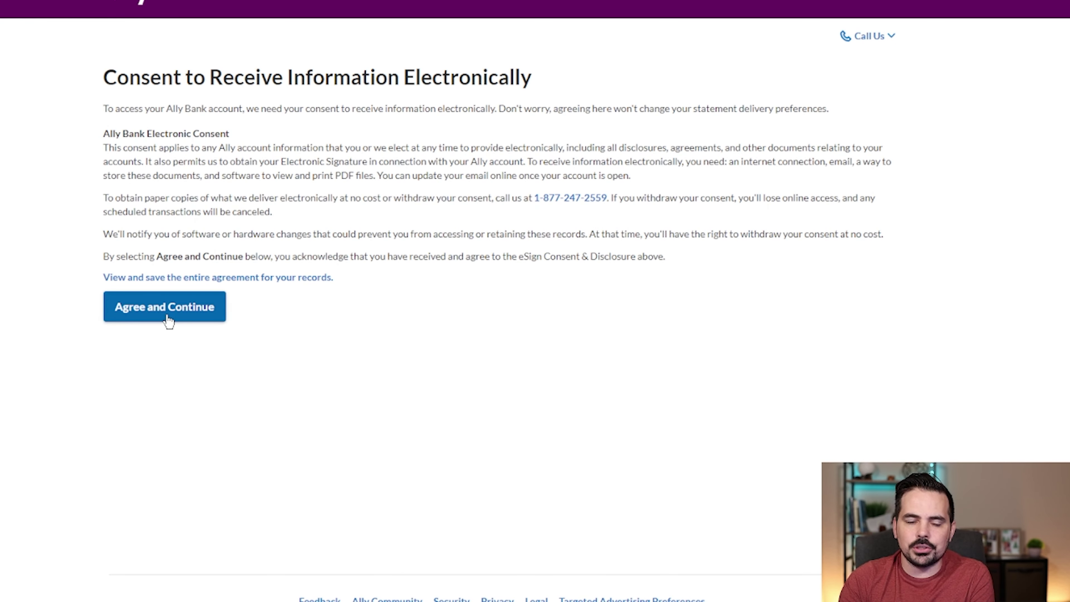
left_click(174, 307)
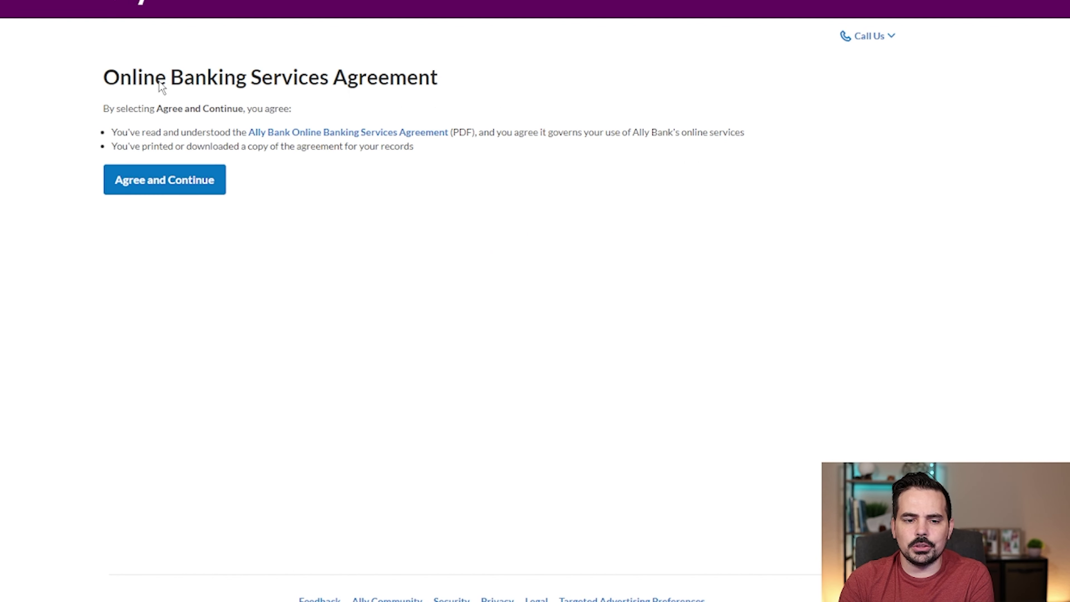
left_click(159, 186)
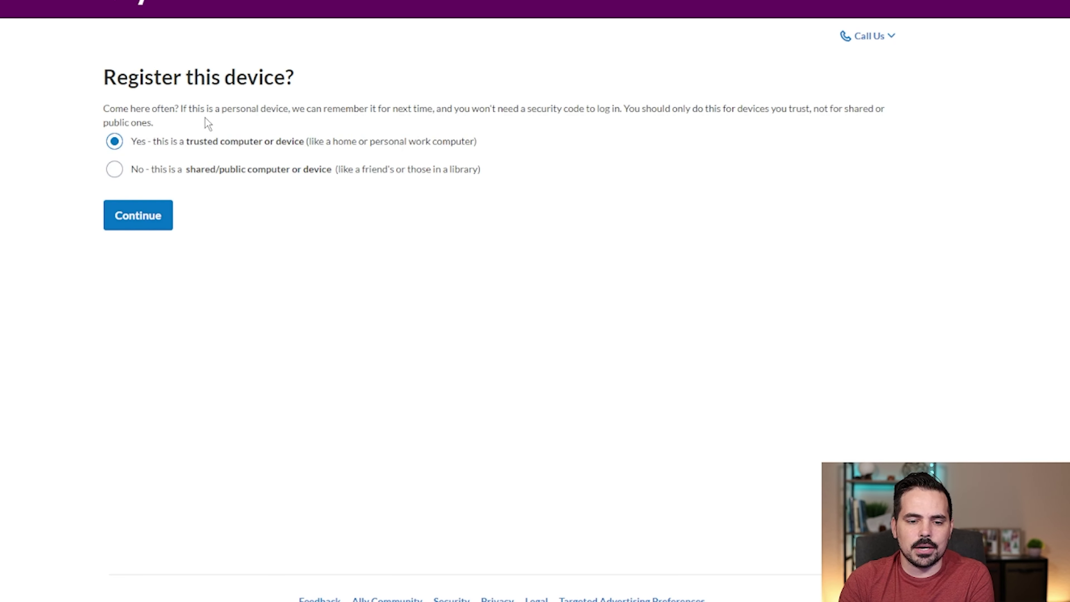
Register this computer as a trusted device and go to the bank accounts overview
left_click(139, 224)
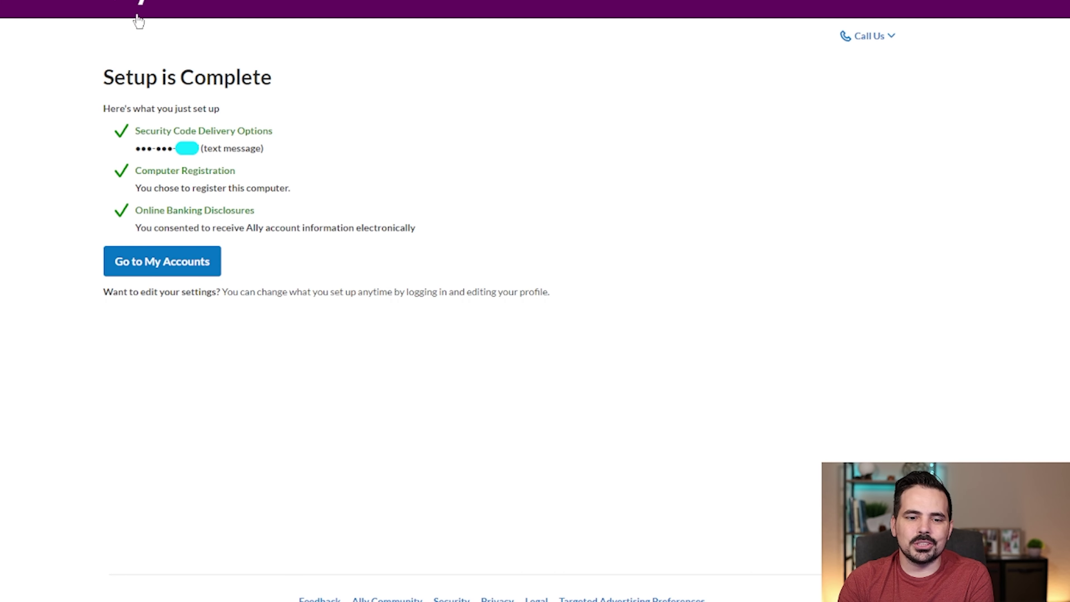
left_click(136, 265)
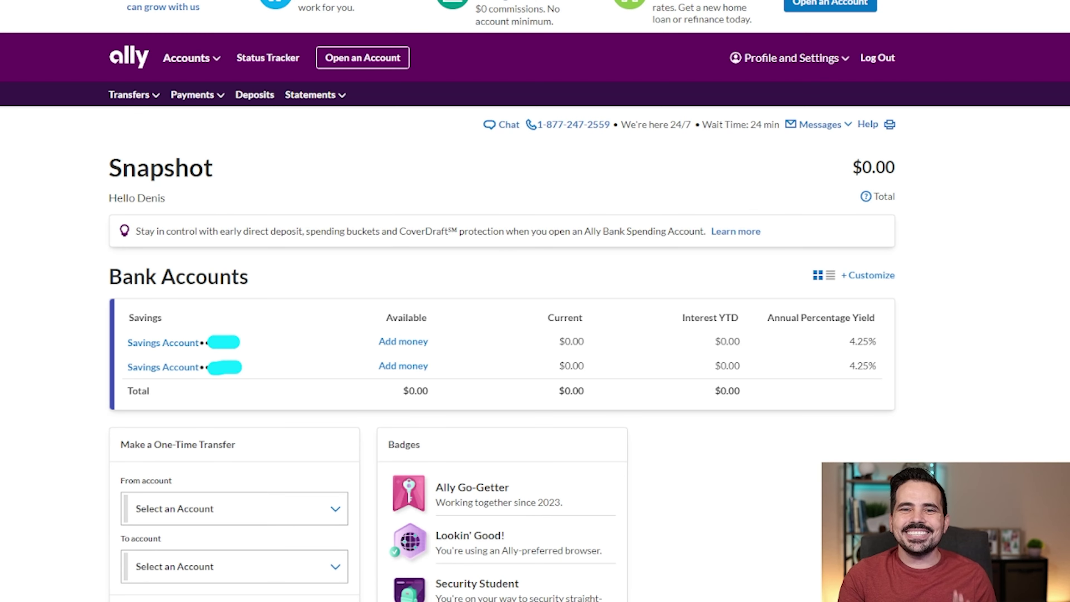